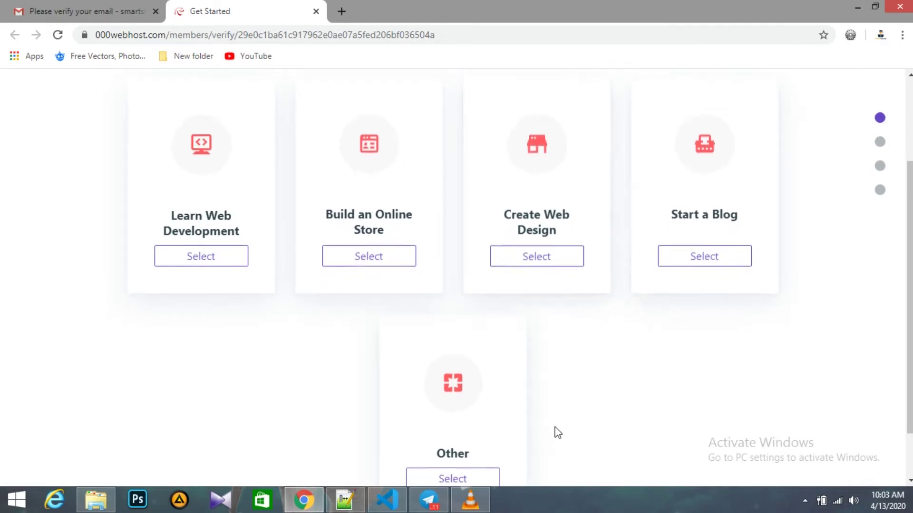
- Scroll down the Get Started page to see all the website-purpose cards
{"action": "scroll", "coordinate": [555, 432], "scroll_direction": "down", "scroll_amount": 1}
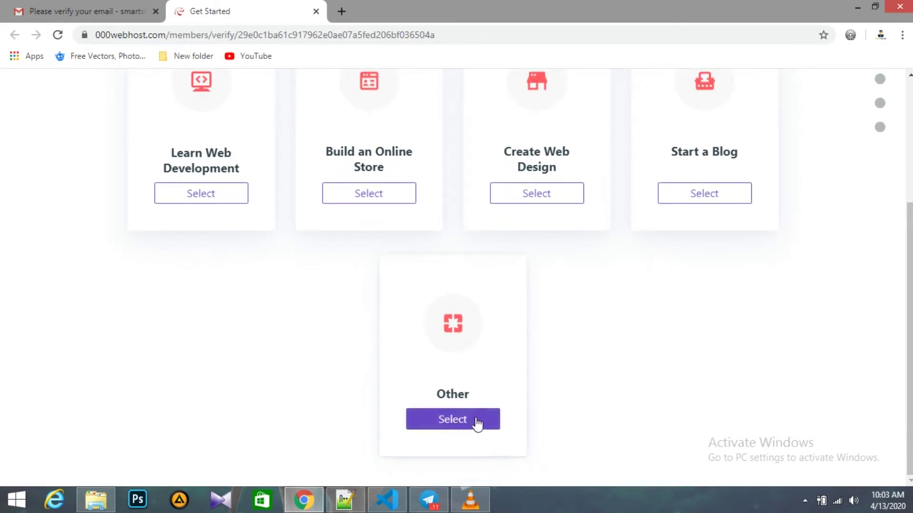
- Choose Other as the website purpose and skip the Chrome recommendation
{"action": "left_click", "coordinate": [460, 421]}
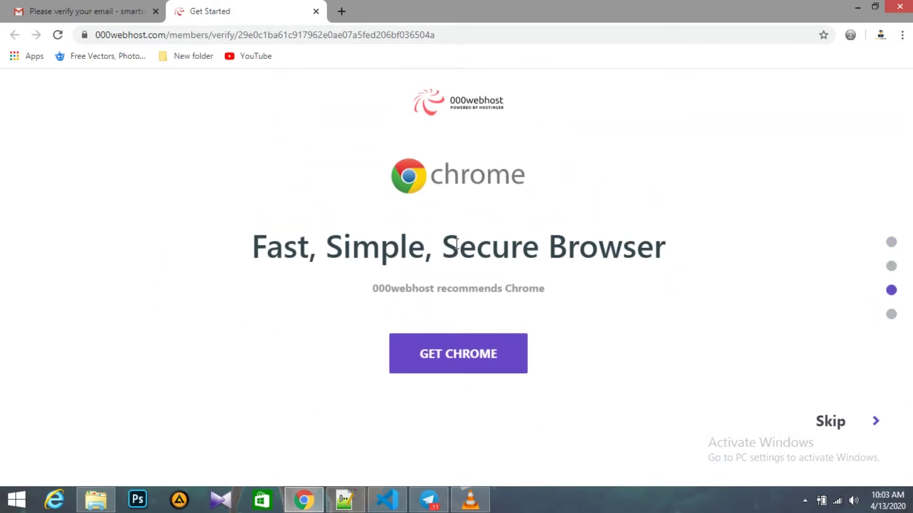
{"action": "left_click", "coordinate": [833, 422]}
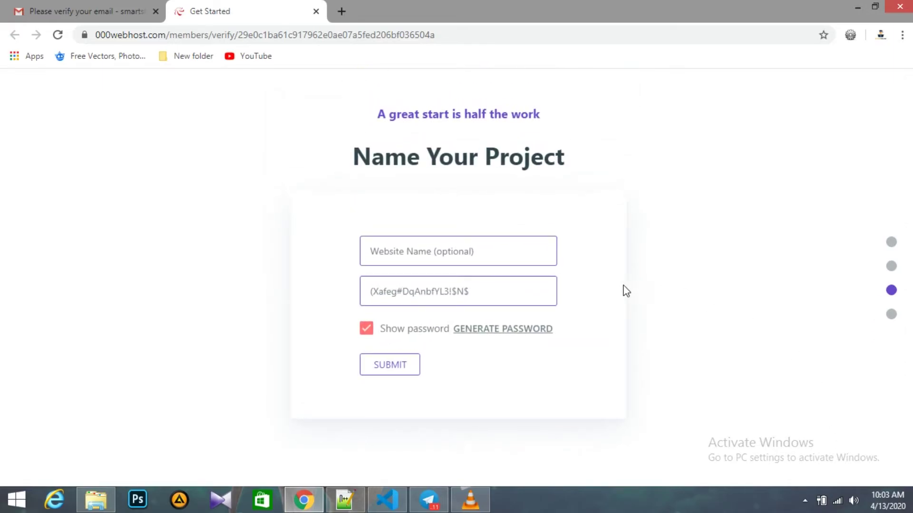
{"action": "left_click", "coordinate": [407, 260]}
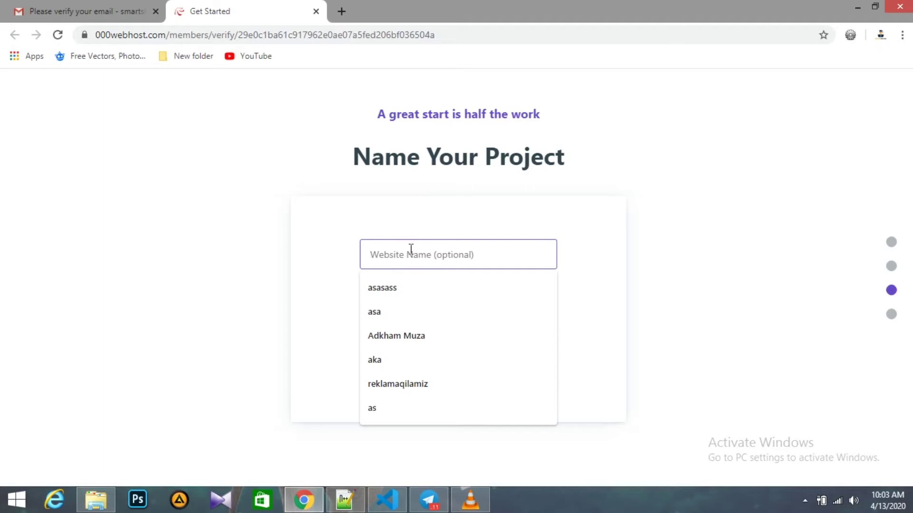
{"action": "type", "text": "php"}
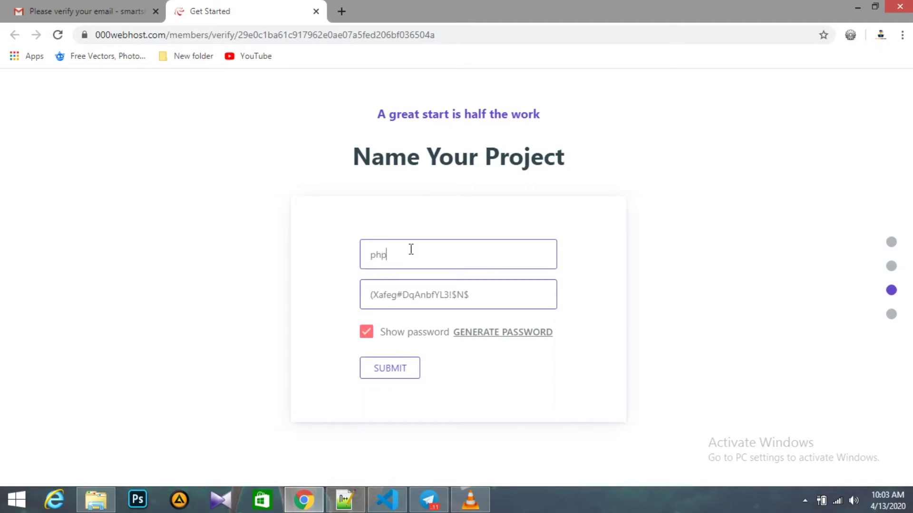
{"action": "type", "text": "botcourse"}
{"action": "left_click_drag", "start_coordinate": [471, 295], "coordinate": [365, 297]}
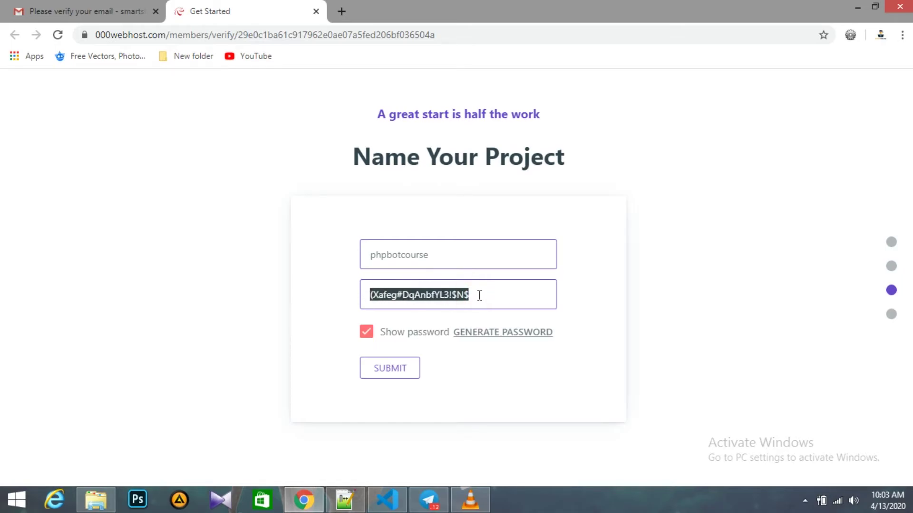
{"action": "key", "text": "BackSpace"}
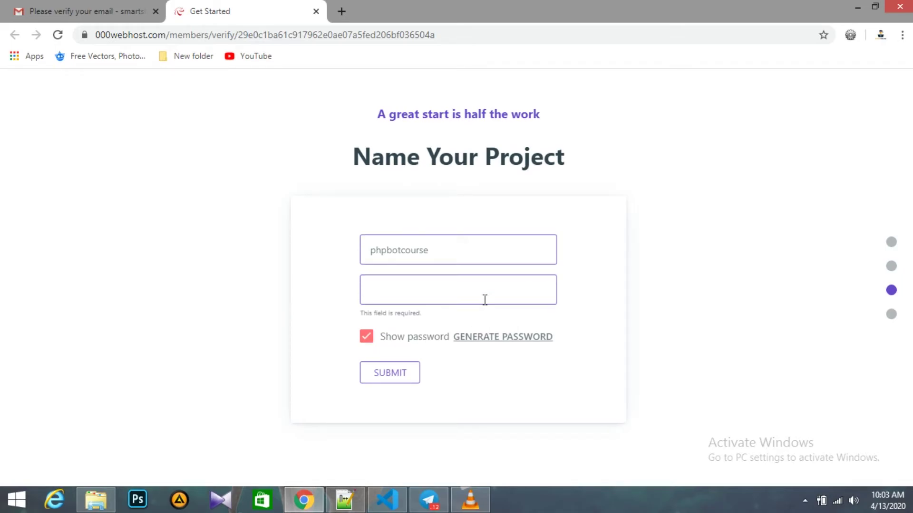
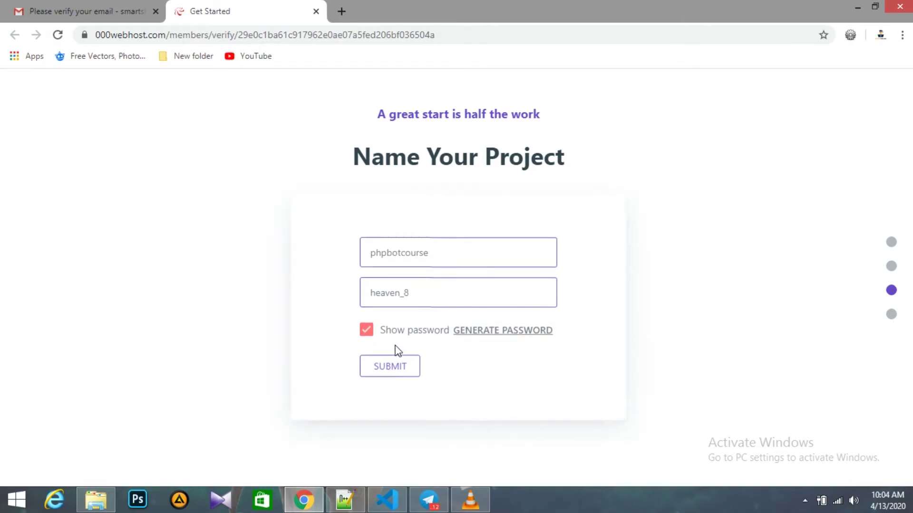
{"action": "left_click", "coordinate": [388, 373]}
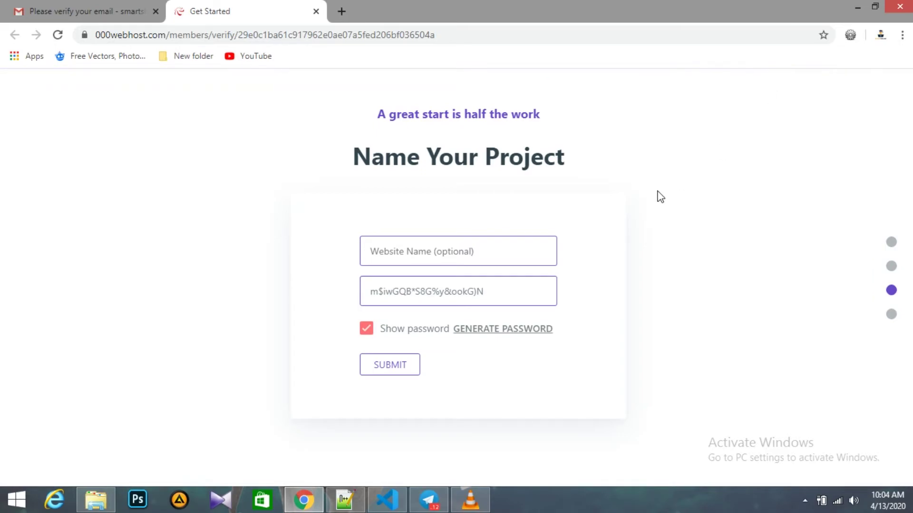
- Re-enter phpbotcourse as the website name and submit the project form
{"action": "left_click", "coordinate": [478, 252]}
{"action": "left_click", "coordinate": [593, 265]}
{"action": "double_click", "coordinate": [891, 319]}
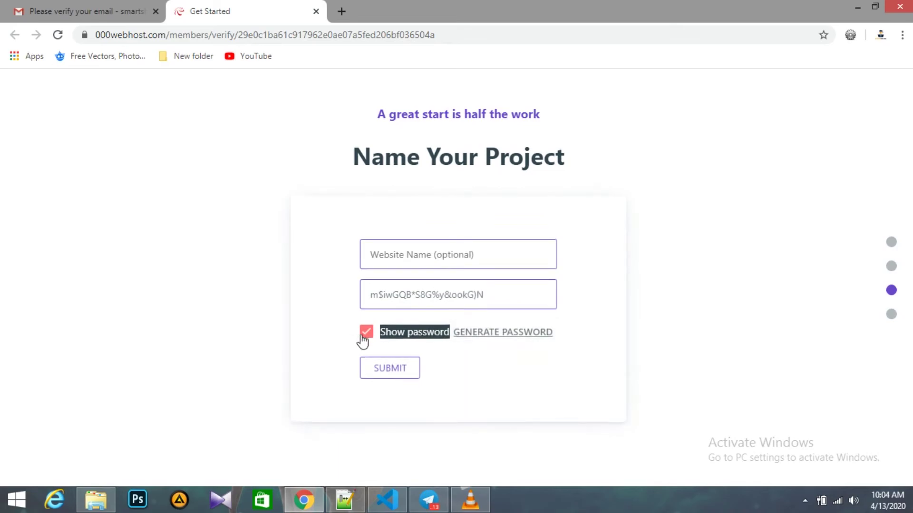
{"action": "left_click", "coordinate": [431, 263]}
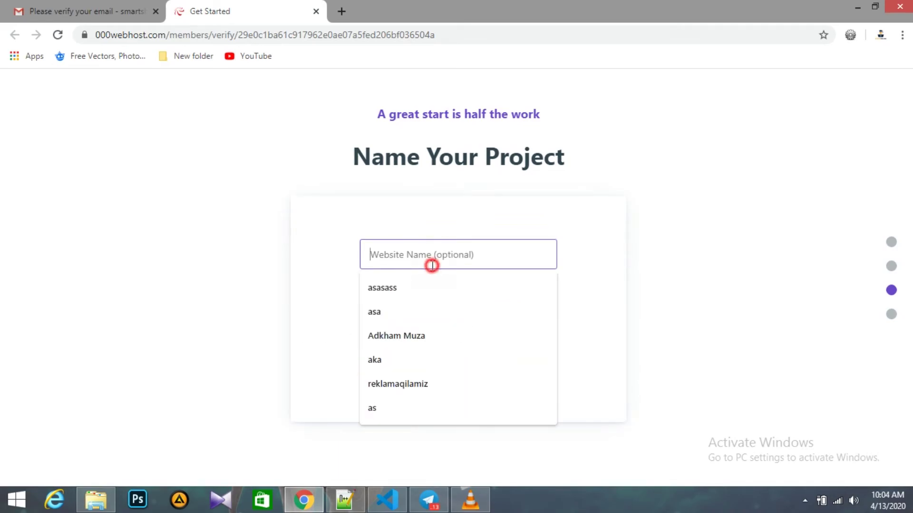
{"action": "left_click", "coordinate": [624, 332]}
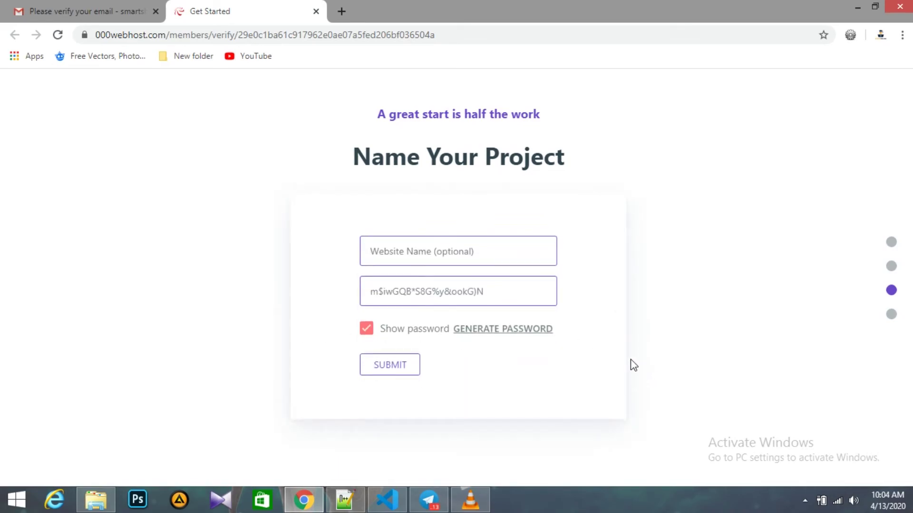
{"action": "left_click", "coordinate": [406, 257]}
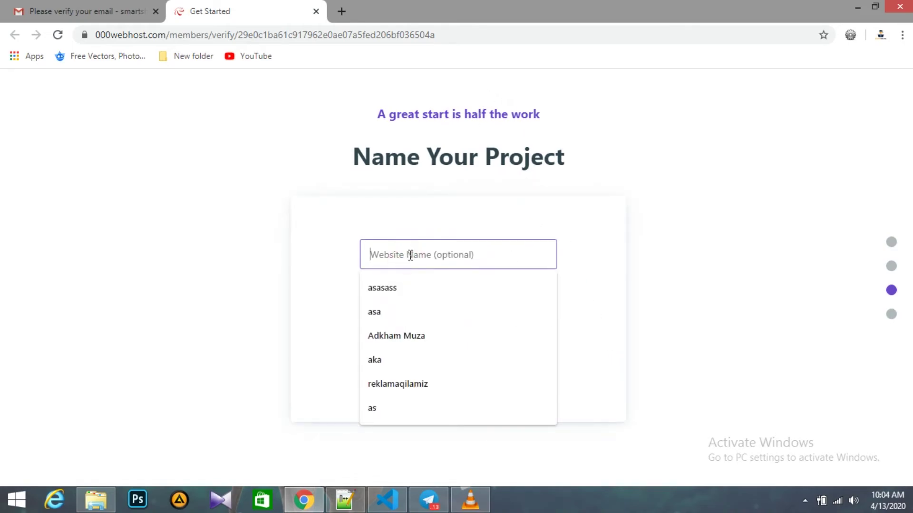
{"action": "type", "text": "php"}
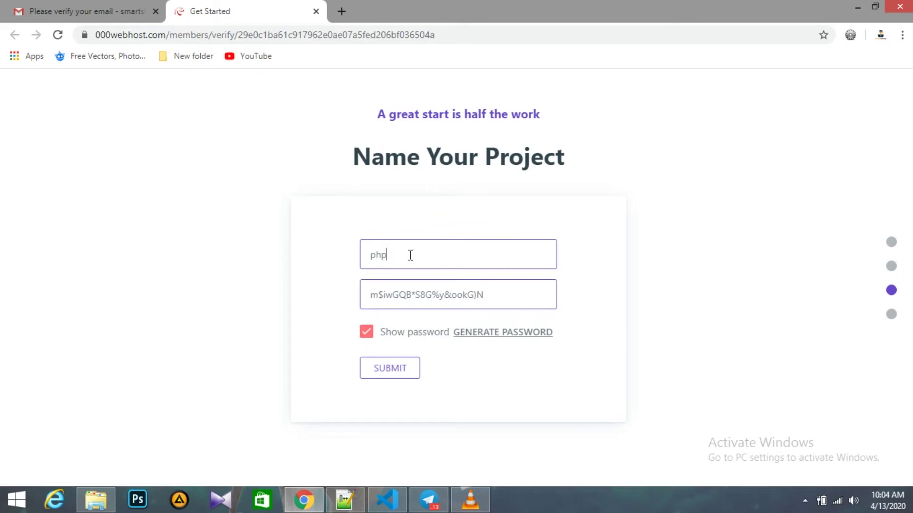
{"action": "type", "text": "botcourse"}
{"action": "left_click", "coordinate": [408, 375]}
- After the name-already-exists error, clear phpbotcourse from Website Name and resubmit
{"action": "left_click", "coordinate": [892, 317]}
{"action": "double_click", "coordinate": [890, 318]}
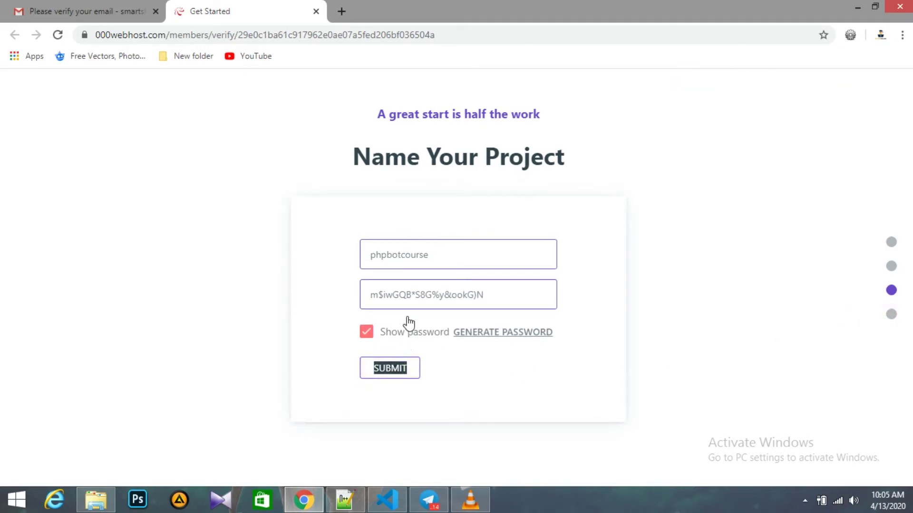
{"action": "left_click", "coordinate": [485, 107]}
{"action": "left_click", "coordinate": [408, 369]}
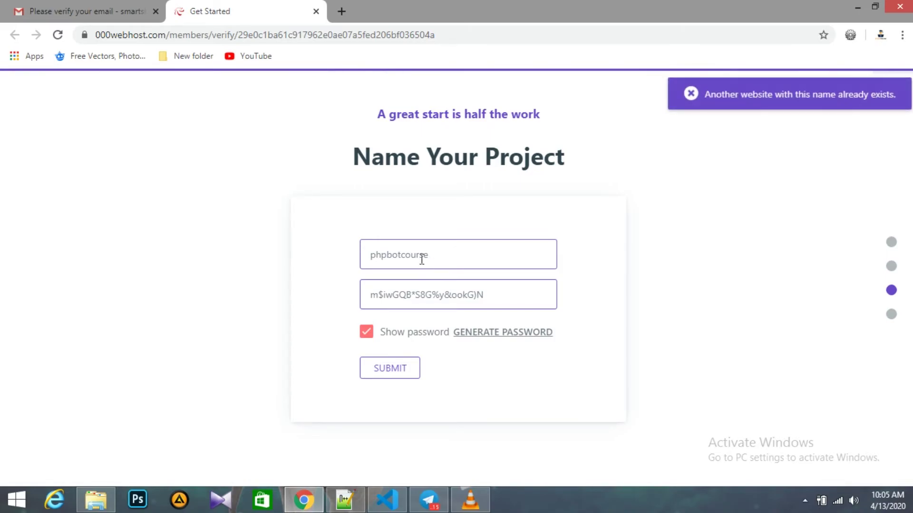
{"action": "left_click_drag", "start_coordinate": [436, 254], "coordinate": [340, 266]}
{"action": "key", "text": "BackSpace"}
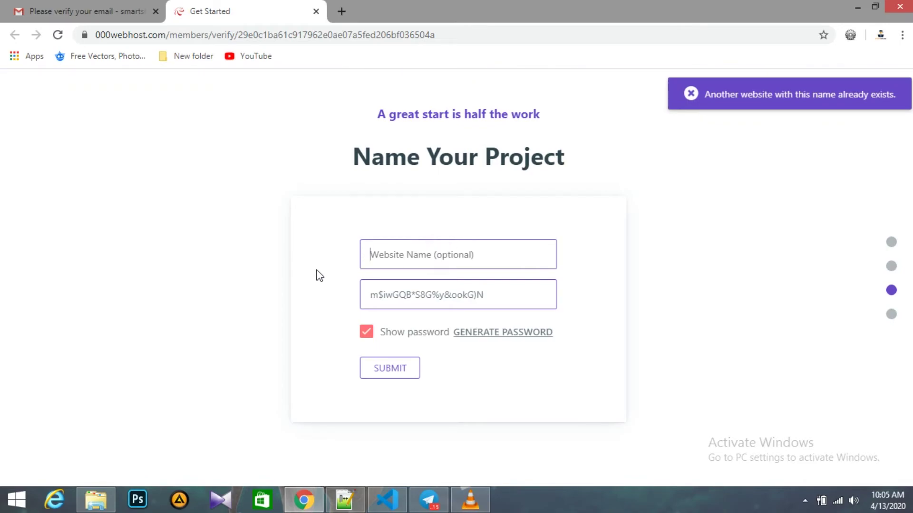
{"action": "left_click", "coordinate": [392, 374]}
- Submit with Website Name empty, then pick Upload your site from the tool options
{"action": "left_click", "coordinate": [377, 378]}
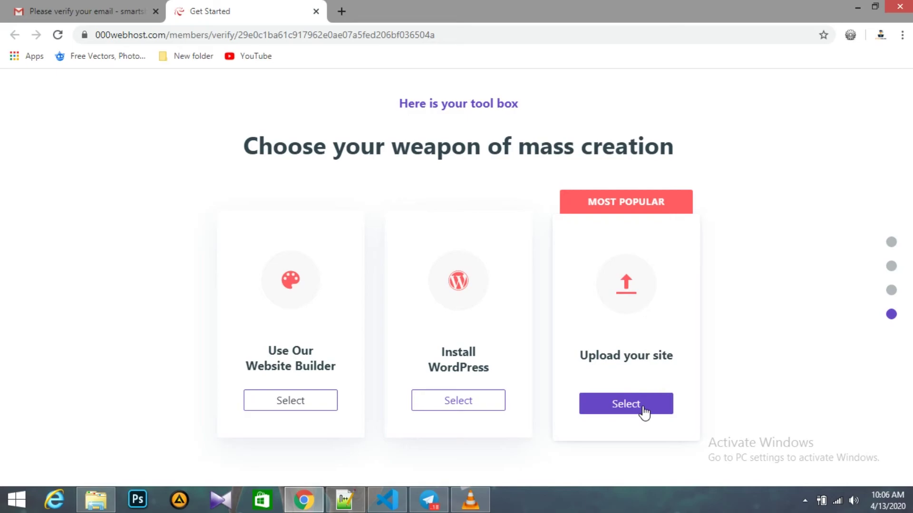
{"action": "left_click", "coordinate": [642, 408]}
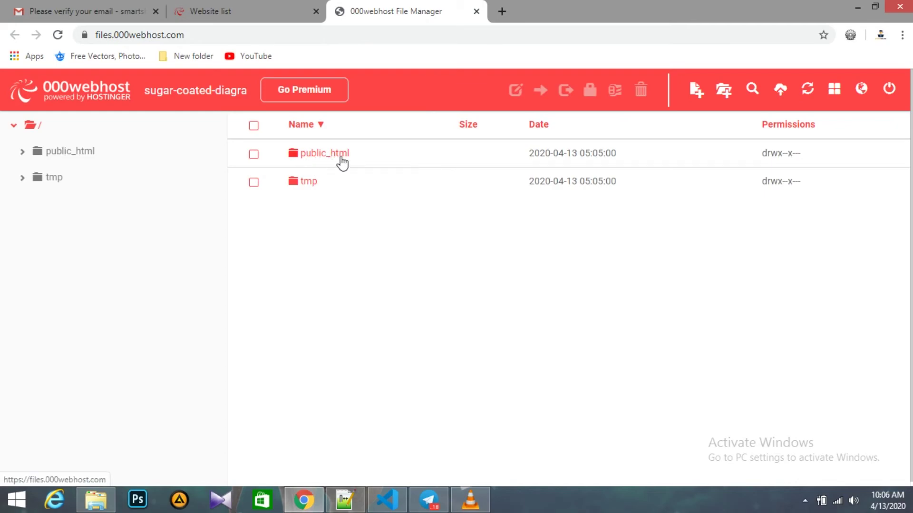
- Delete the .htaccess file from public_html, leaving the folder empty
{"action": "left_click", "coordinate": [302, 159]}
{"action": "left_click", "coordinate": [302, 157]}
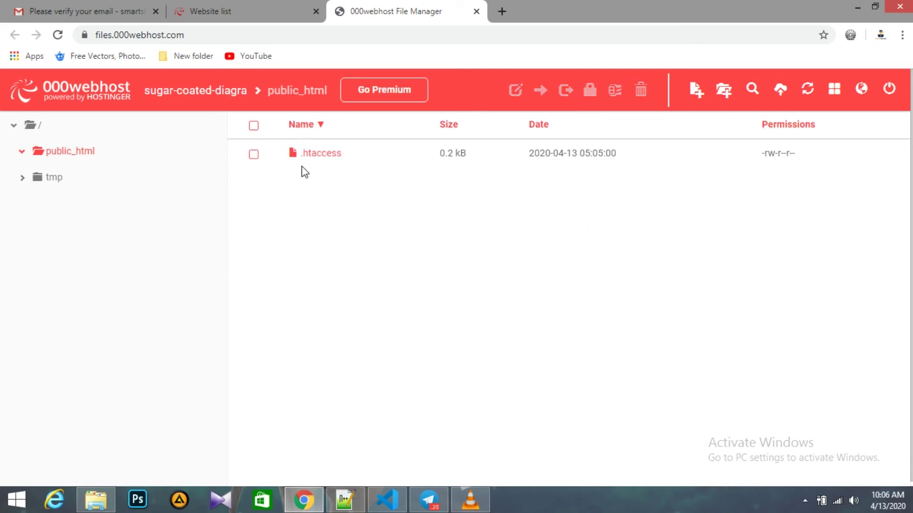
{"action": "left_click", "coordinate": [320, 154]}
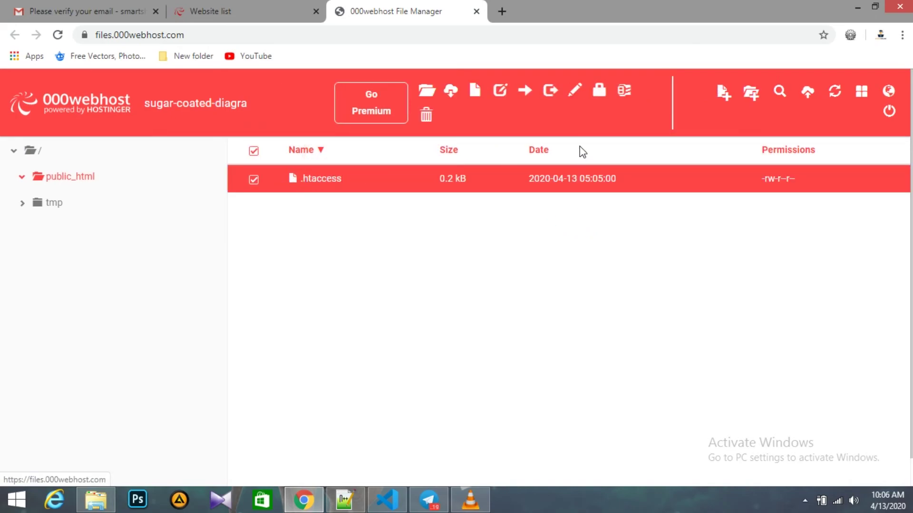
{"action": "left_click", "coordinate": [426, 116]}
{"action": "left_click", "coordinate": [611, 189]}
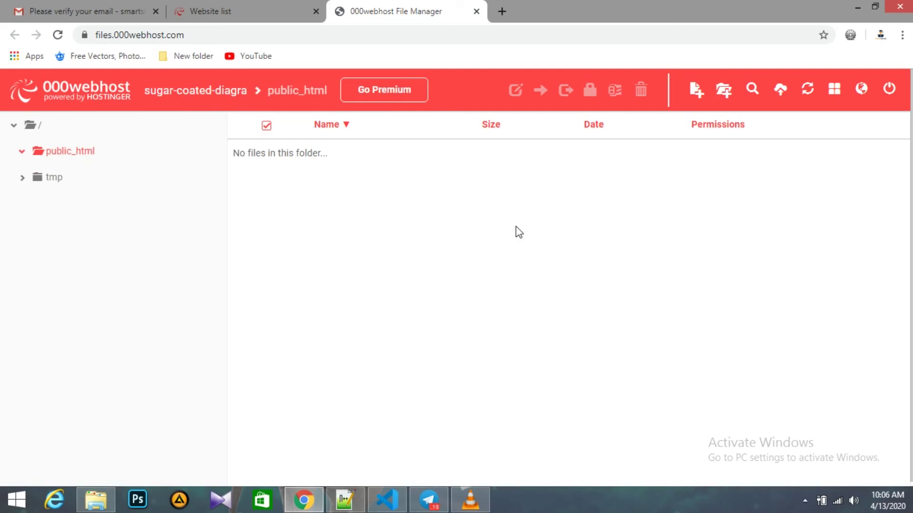
- Create an empty file named bot.php in public_html
{"action": "left_click", "coordinate": [694, 95]}
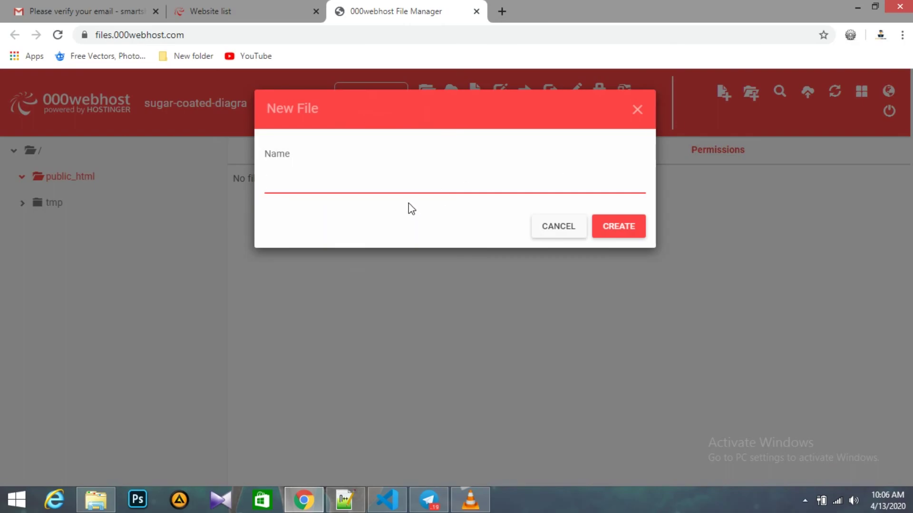
{"action": "type", "text": "bot.php"}
{"action": "left_click_drag", "start_coordinate": [281, 182], "coordinate": [316, 184]}
{"action": "left_click", "coordinate": [308, 183]}
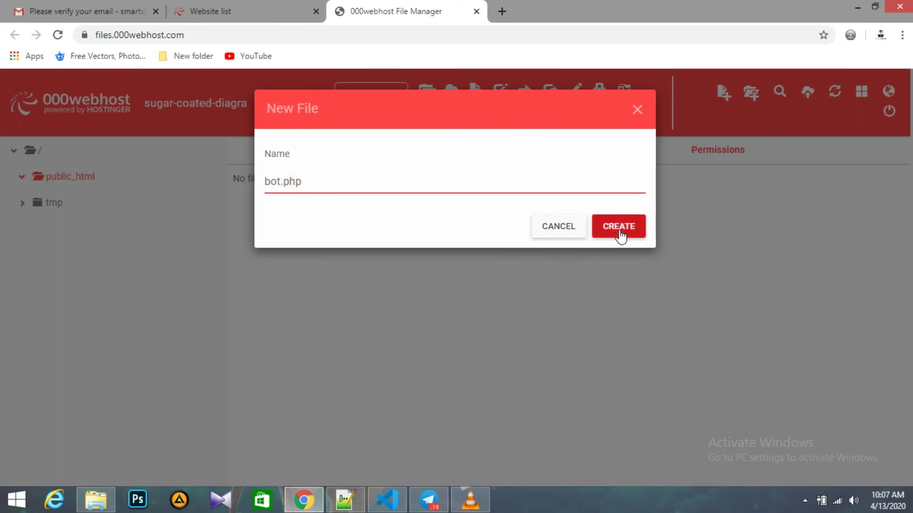
{"action": "left_click", "coordinate": [631, 230]}
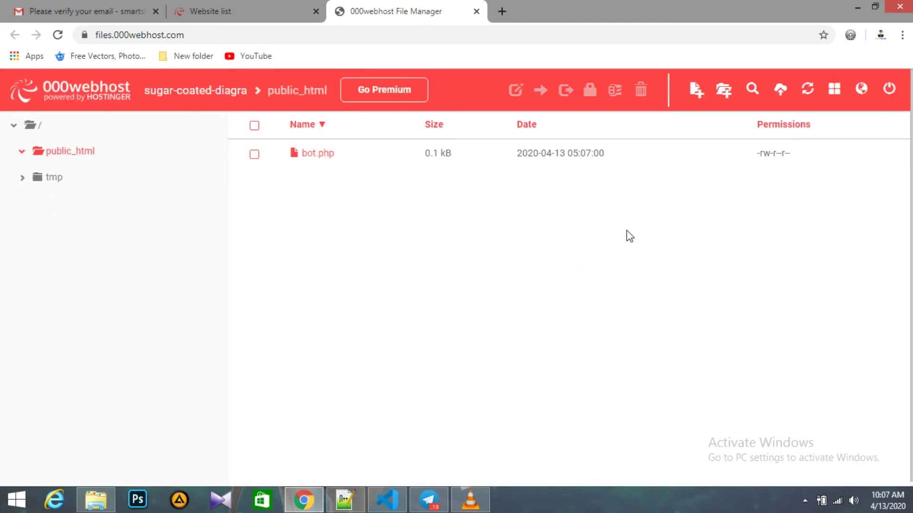
{"action": "left_click", "coordinate": [313, 154]}
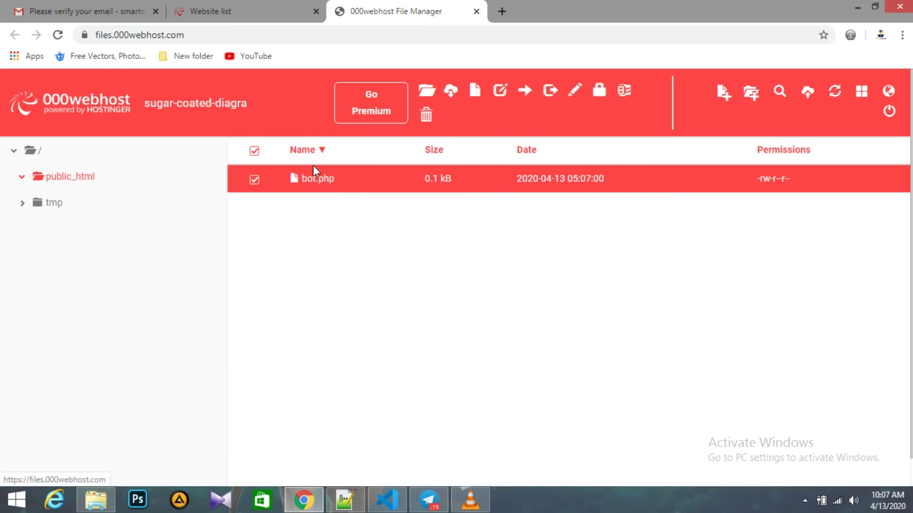
{"action": "left_click", "coordinate": [575, 92]}
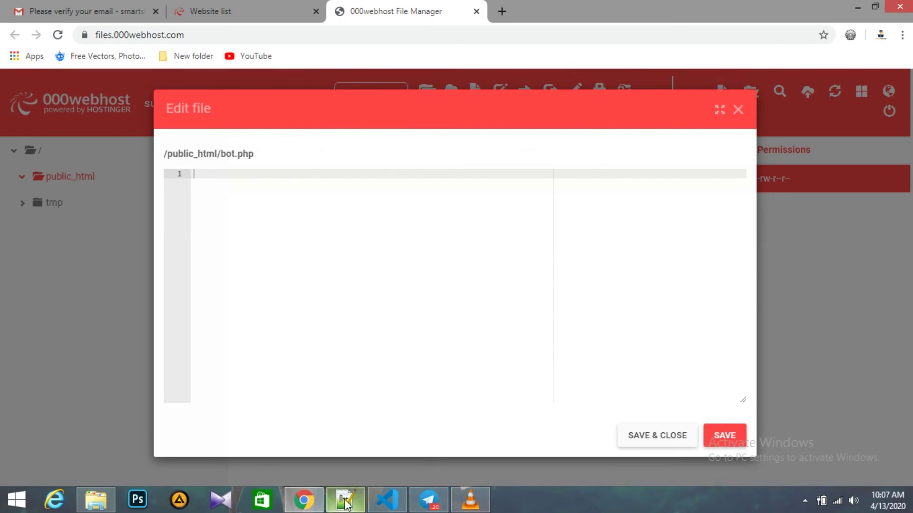
{"action": "left_click", "coordinate": [383, 502]}
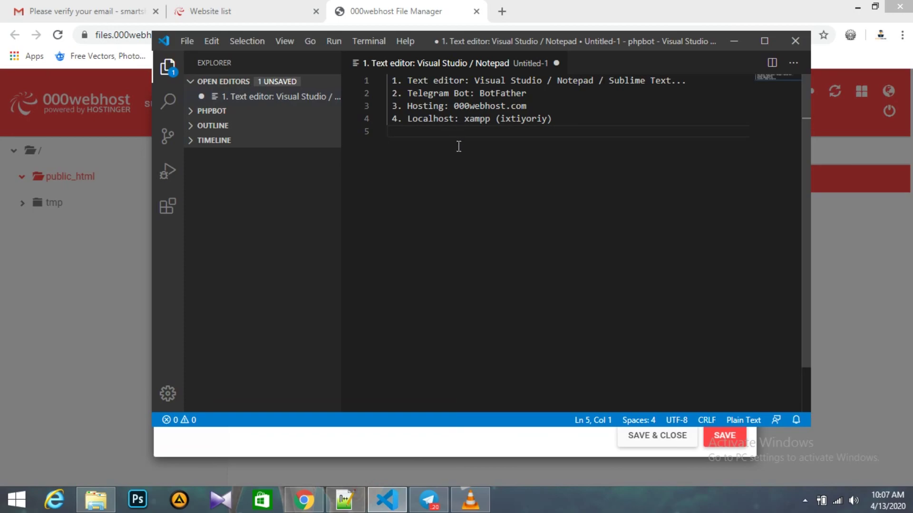
{"action": "left_click", "coordinate": [733, 43]}
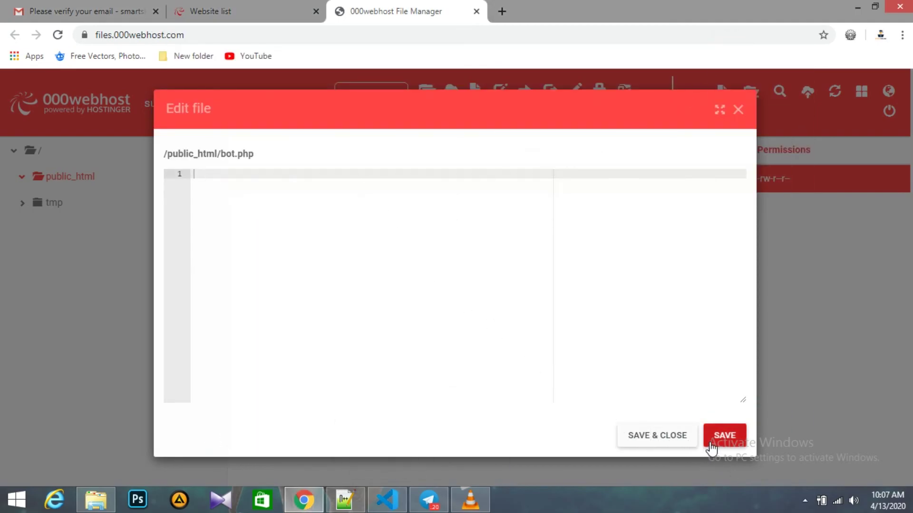
{"action": "left_click", "coordinate": [742, 444]}
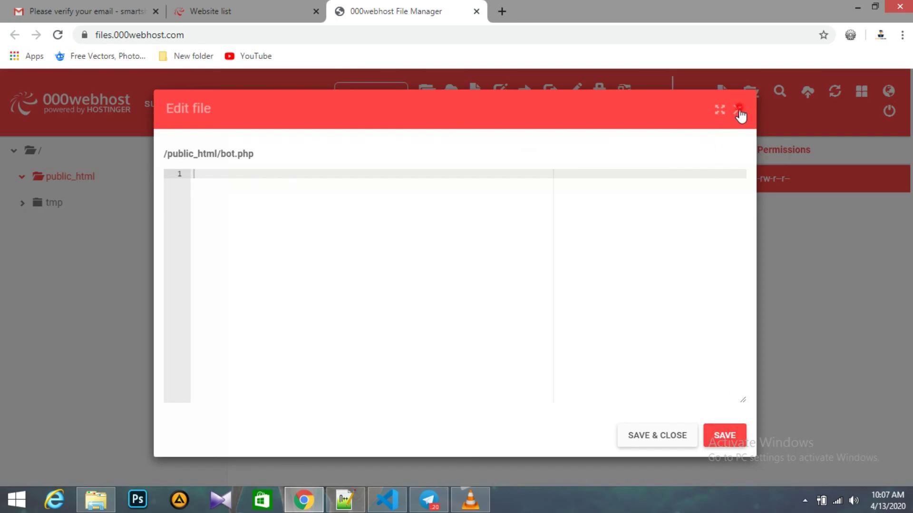
{"action": "left_click", "coordinate": [738, 110]}
{"action": "mouse_move", "coordinate": [535, 1]}
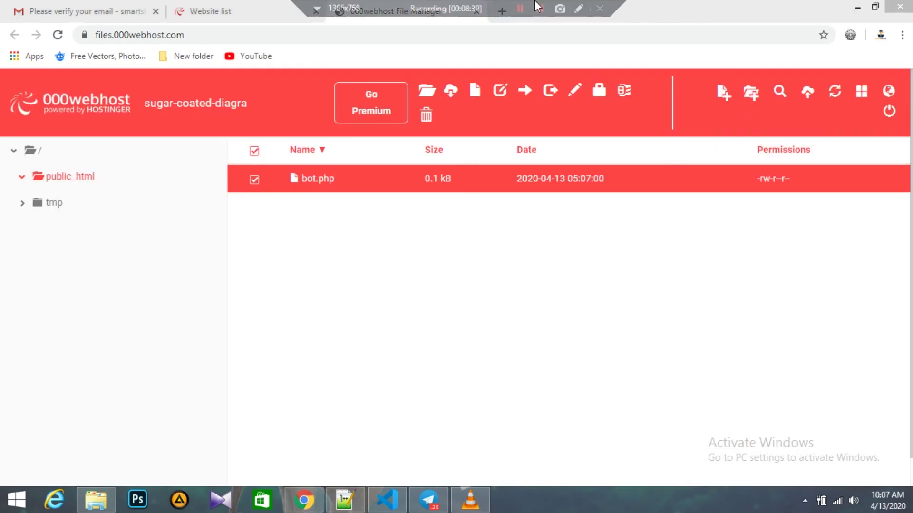